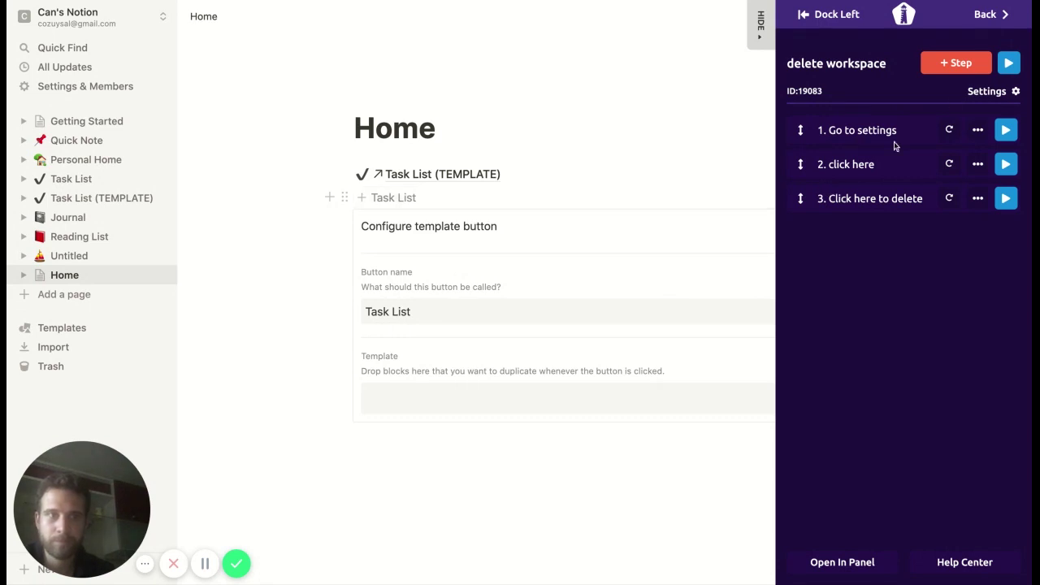
Preview the delete workspace guide through its Settings & Members and Settings tooltips
left_click(1009, 64)
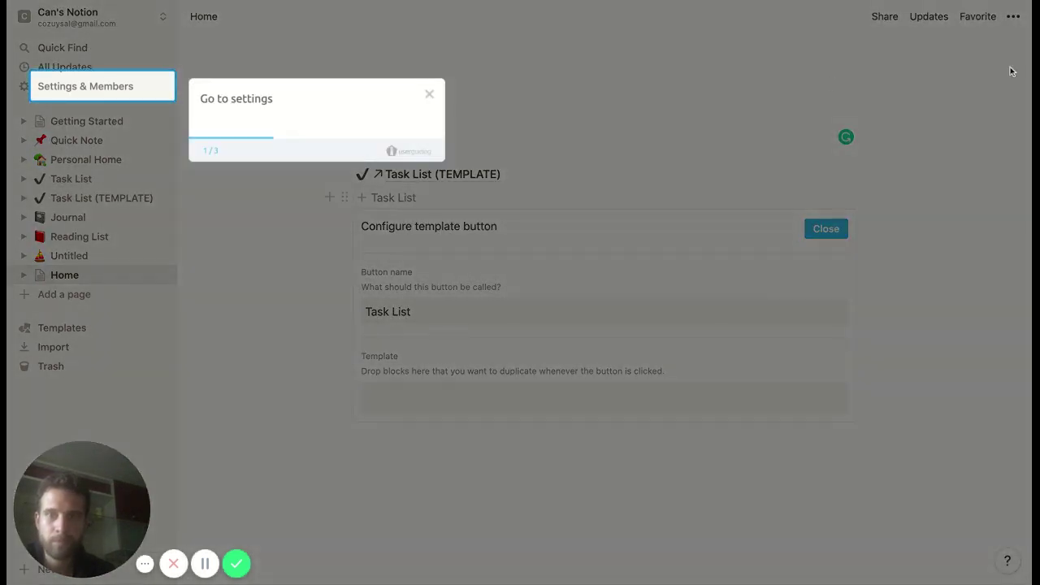
left_click(126, 94)
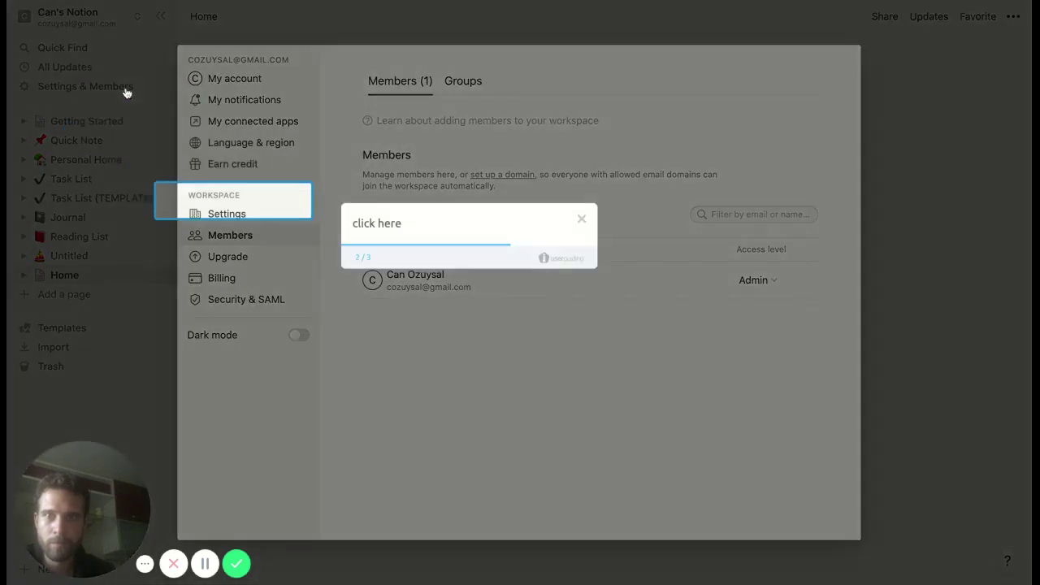
left_click(228, 215)
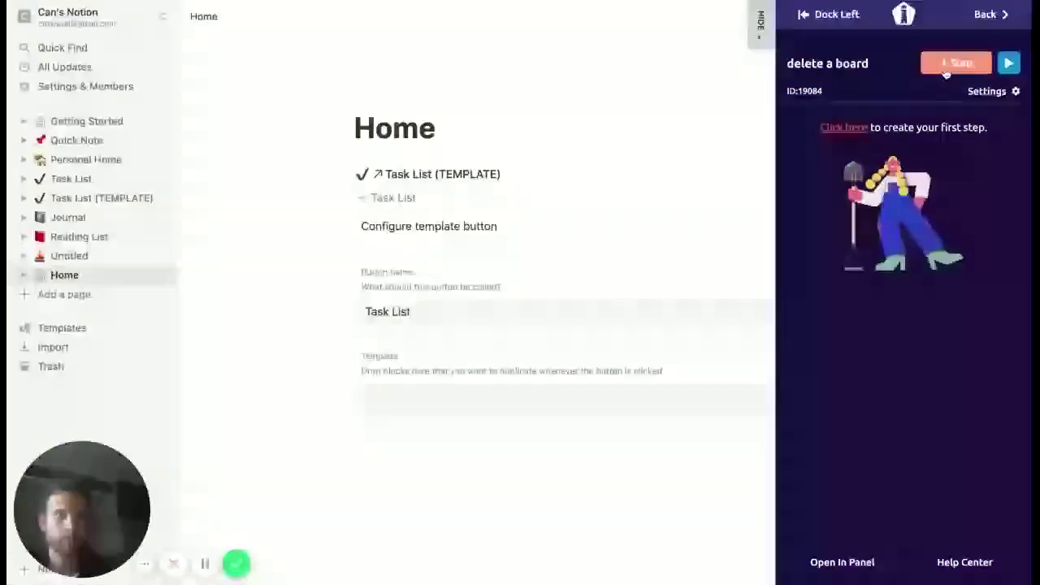
Add a blank tooltip step from scratch and begin selecting its target element
left_click(946, 73)
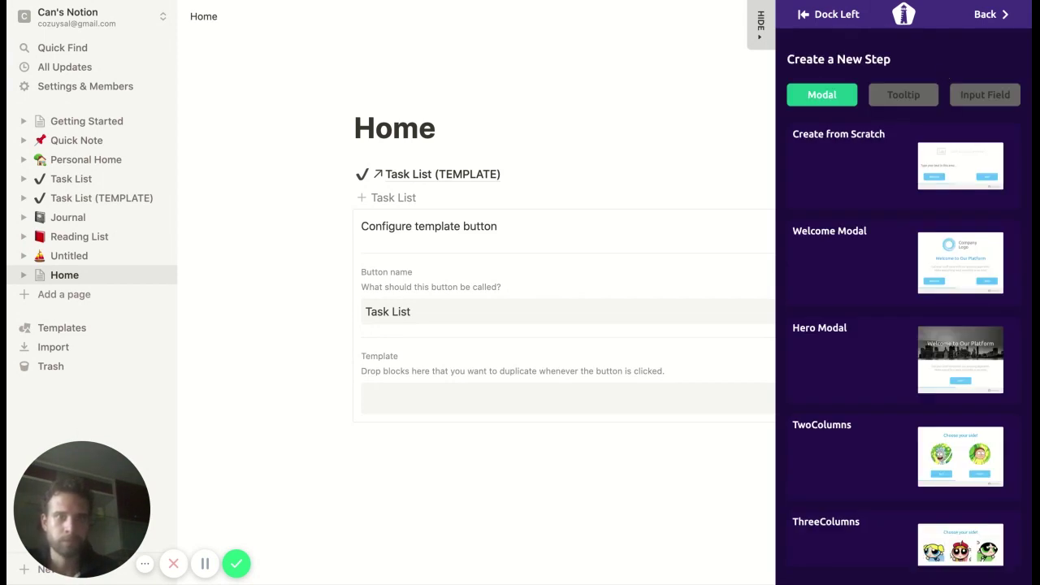
left_click(922, 95)
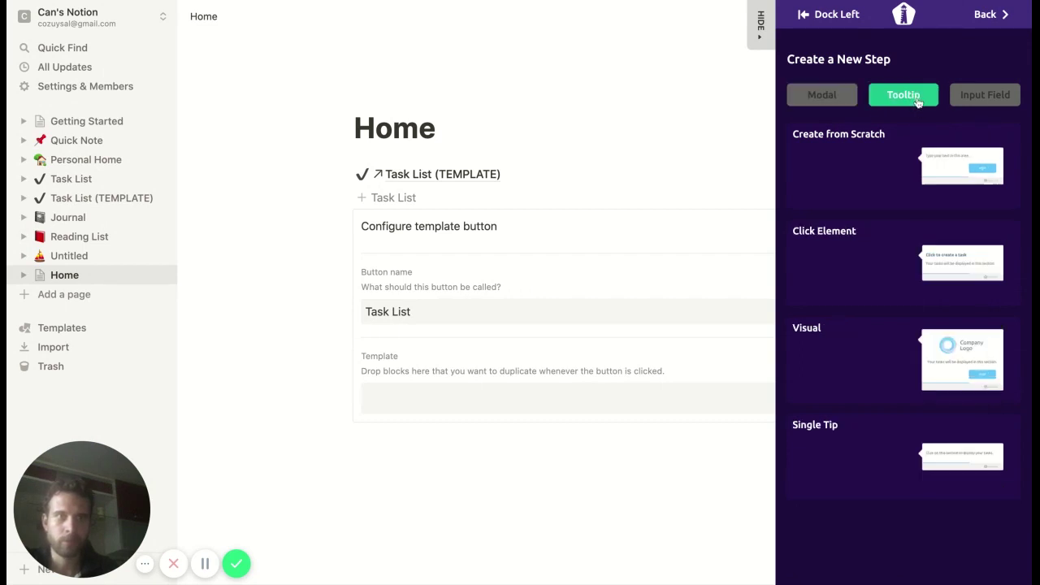
left_click(860, 155)
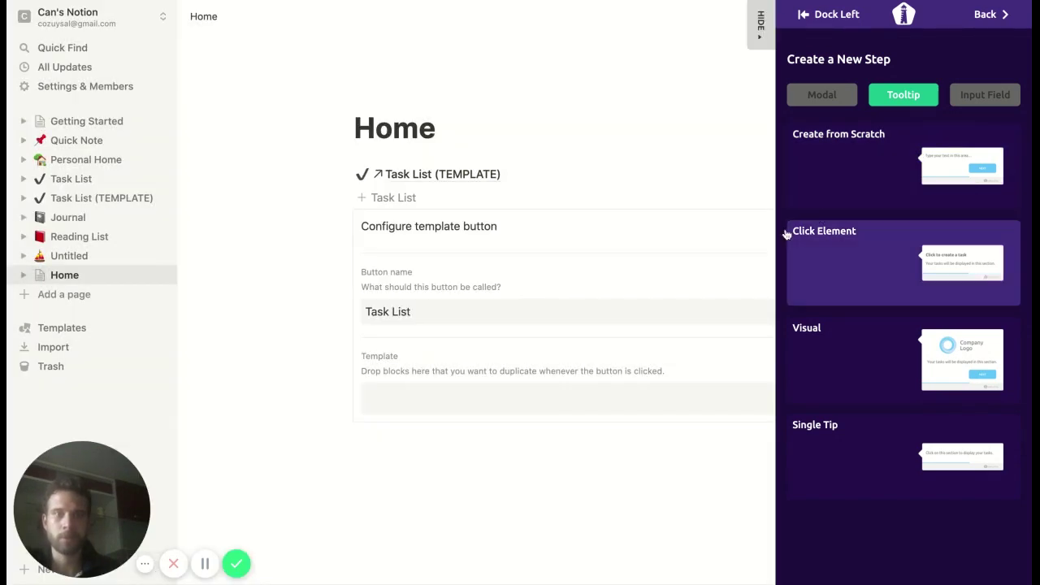
mouse_move(903, 166)
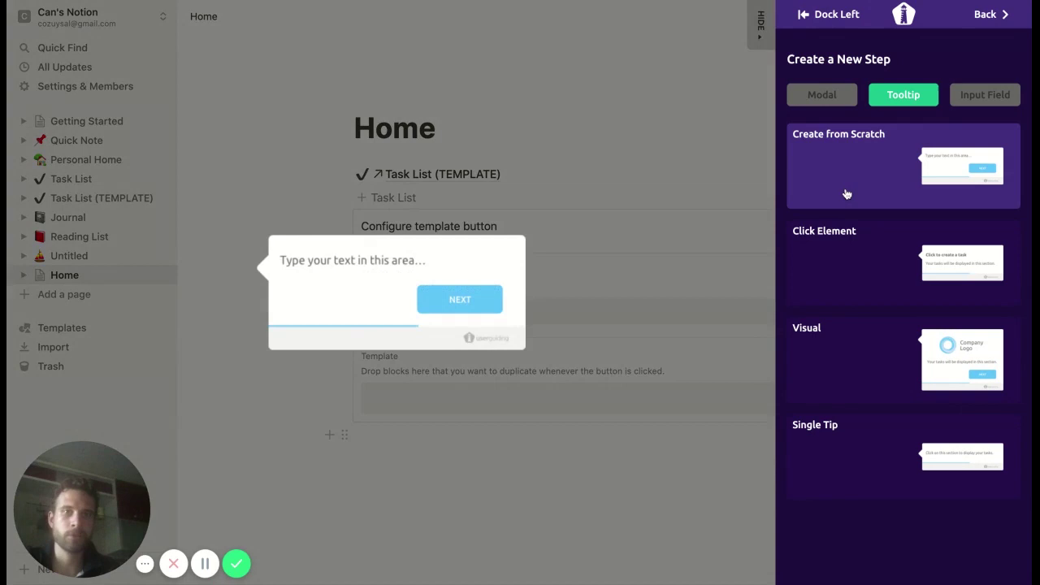
left_click(866, 185)
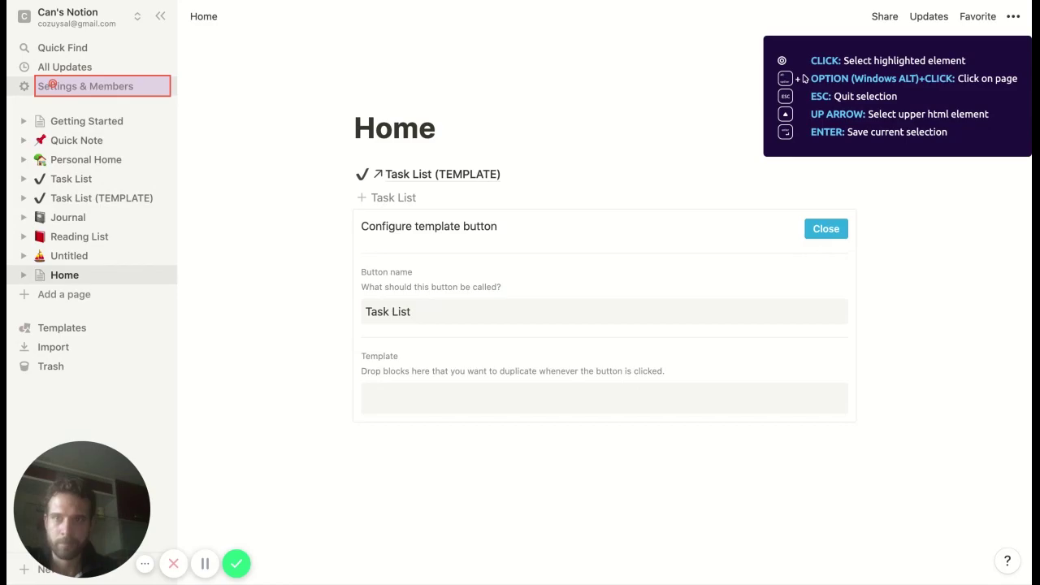
Anchor a 'Click here' tooltip to Settings & Members that advances on element click, and save it
left_click(52, 84)
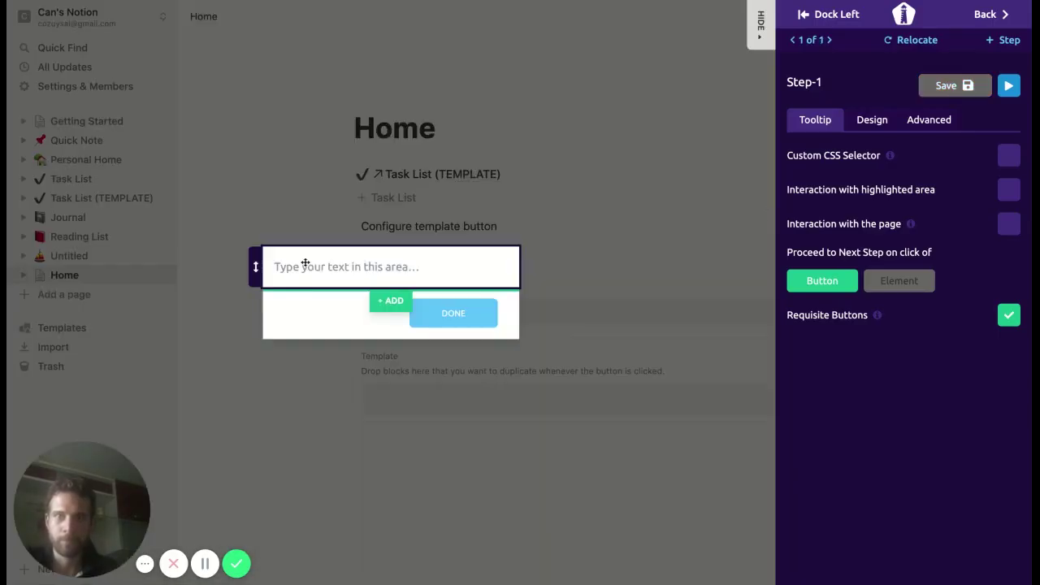
left_click(280, 267)
type("C")
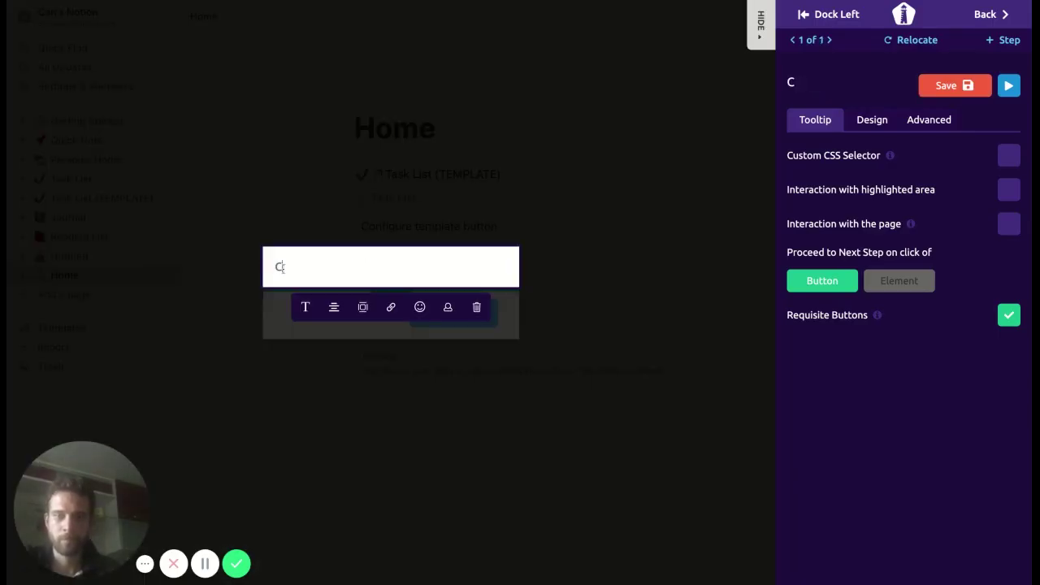
type("lick here")
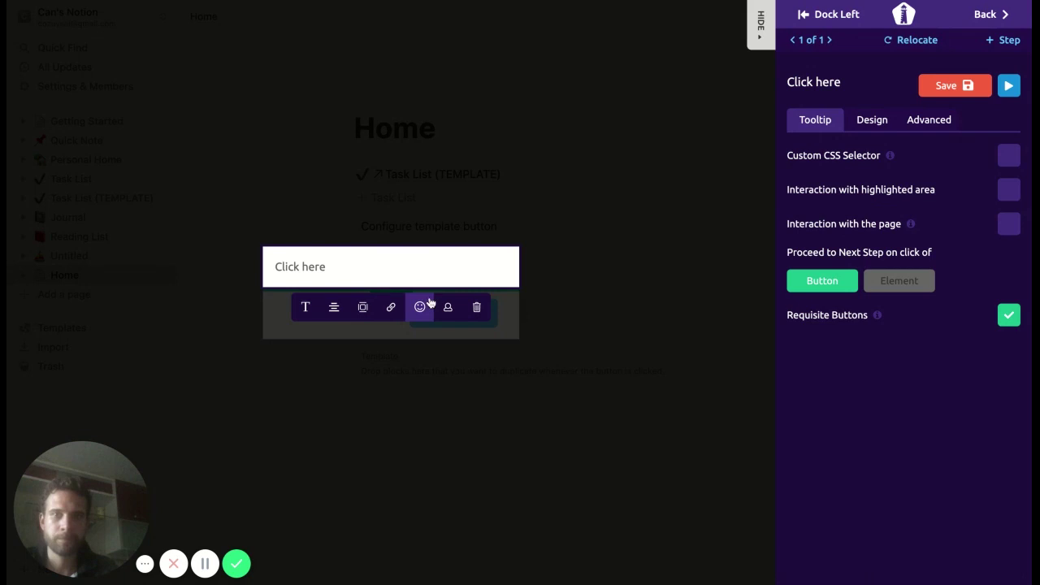
left_click(506, 305)
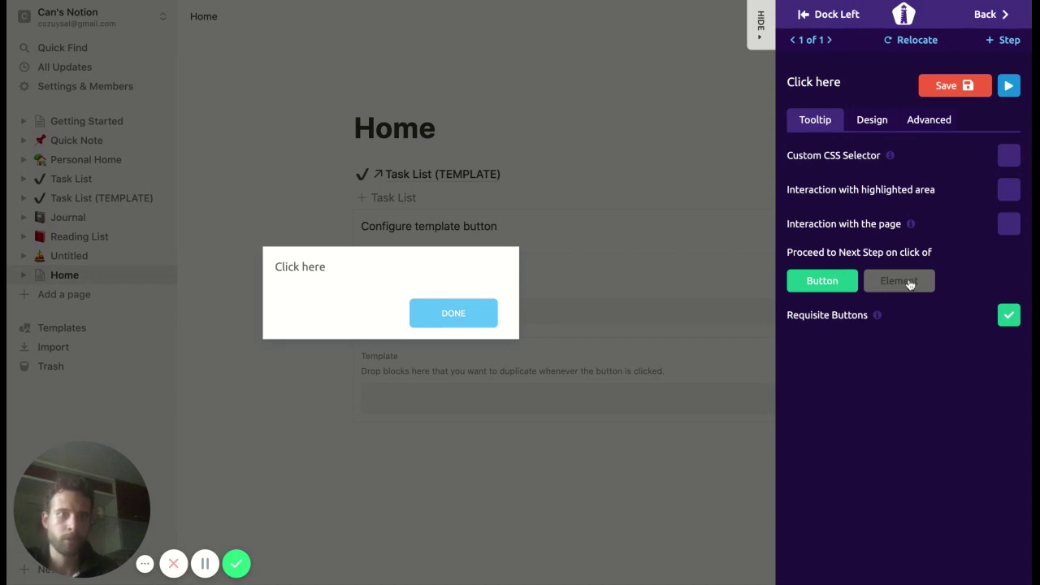
left_click(909, 281)
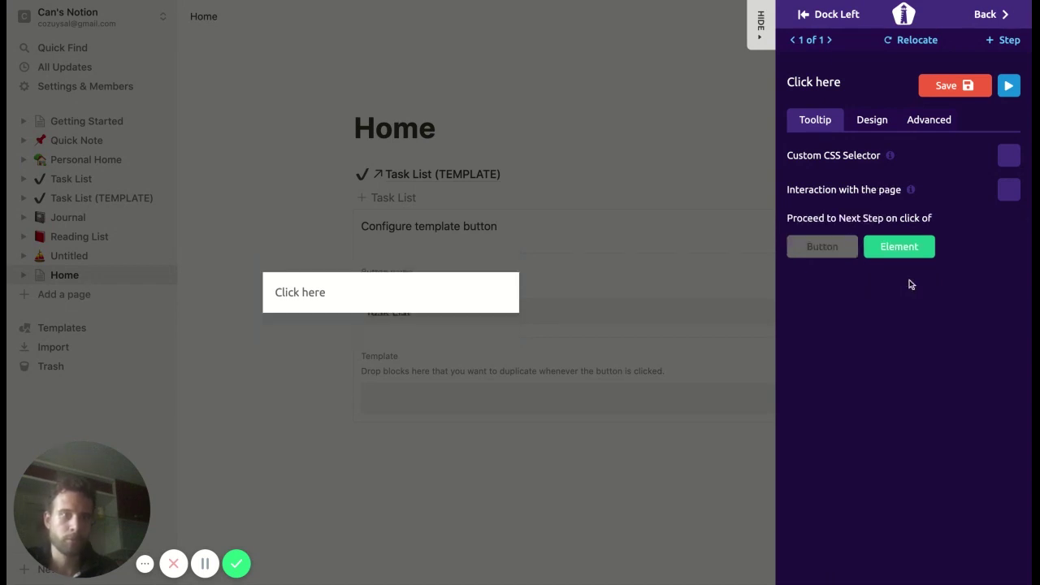
left_click(969, 97)
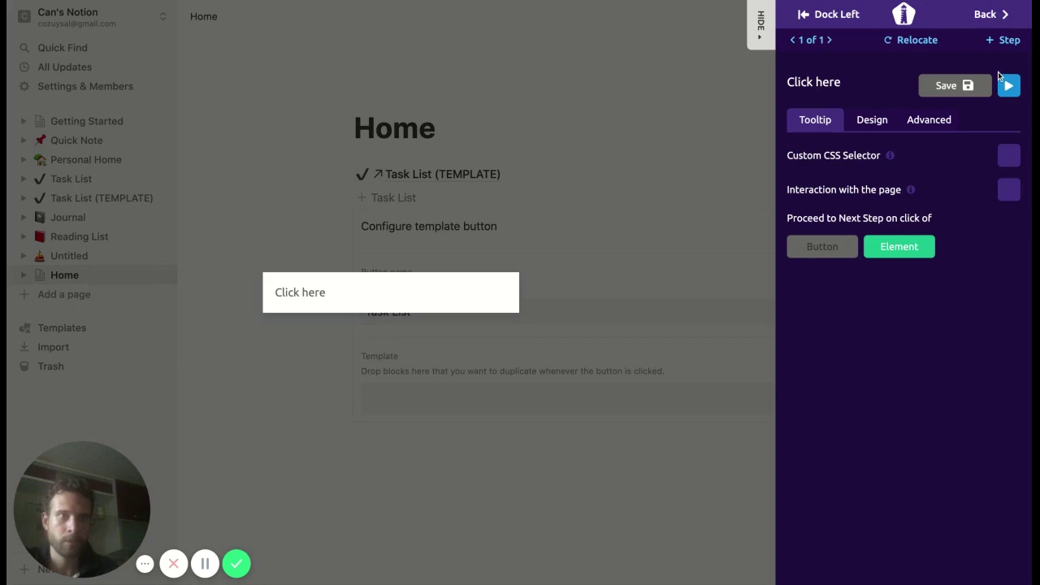
Add a second step anchored to the workspace Settings item
left_click(1008, 42)
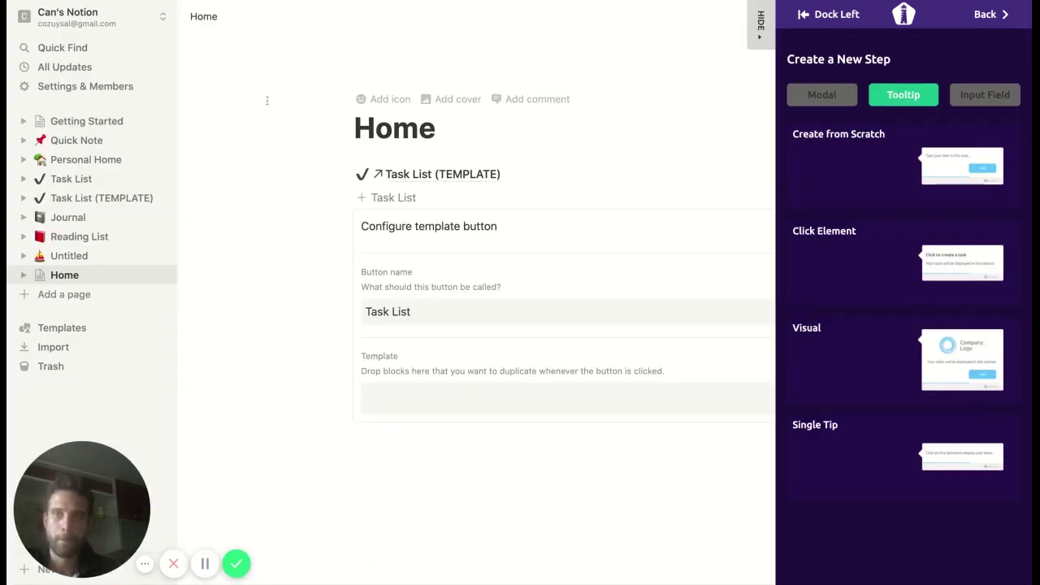
left_click(131, 90)
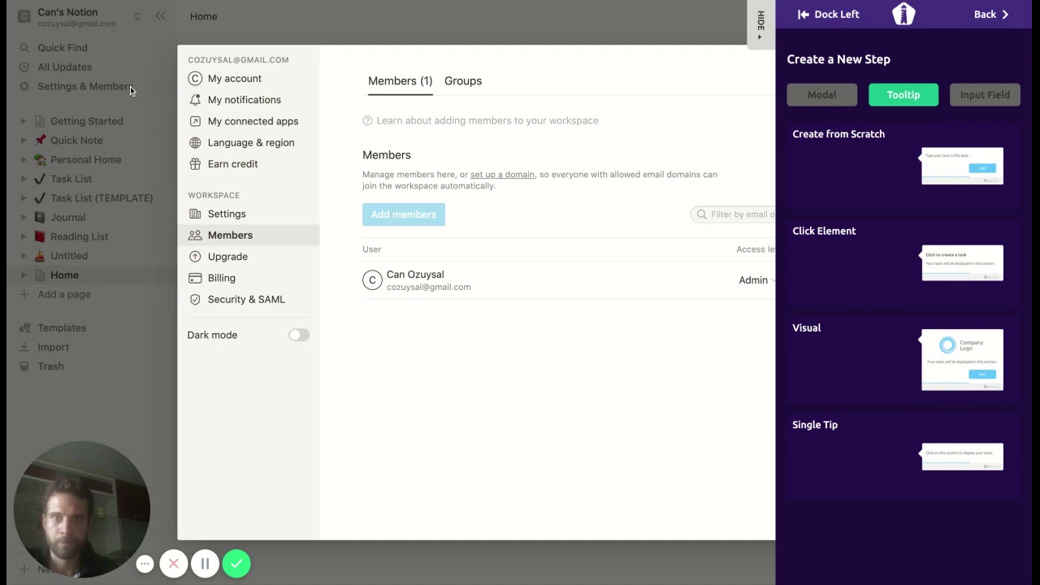
left_click(230, 215)
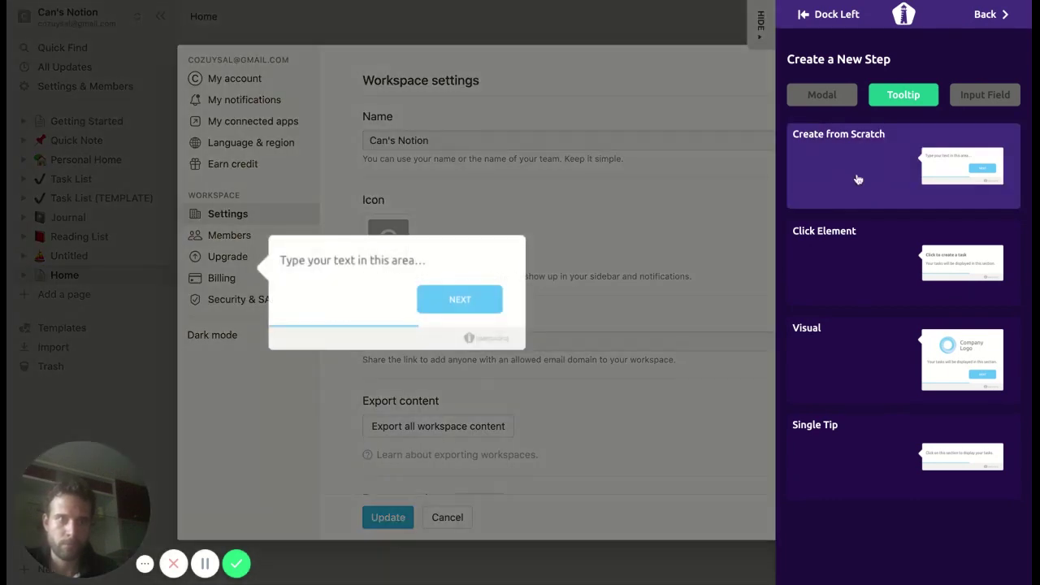
left_click(801, 192)
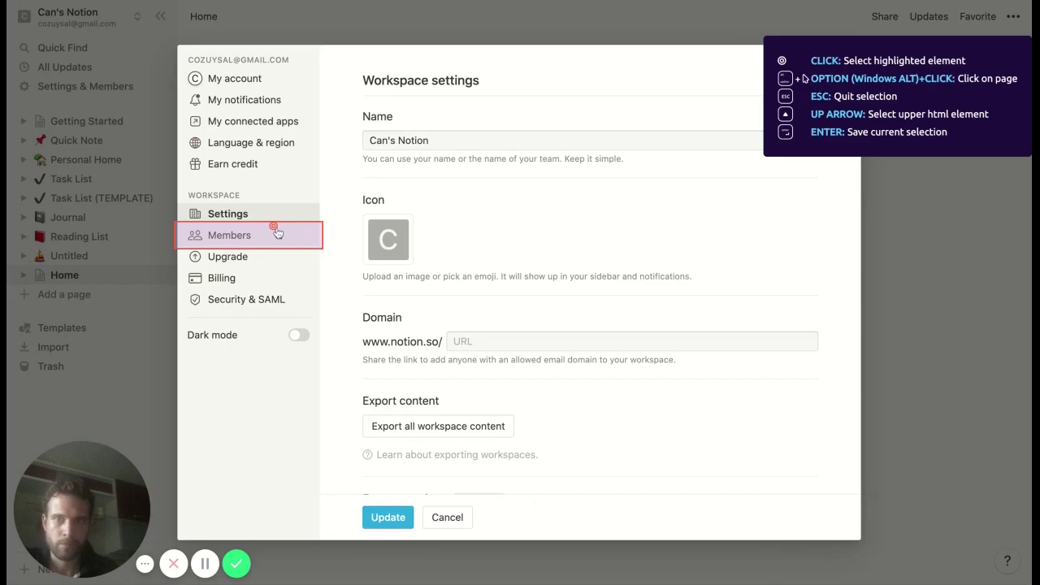
left_click(274, 218)
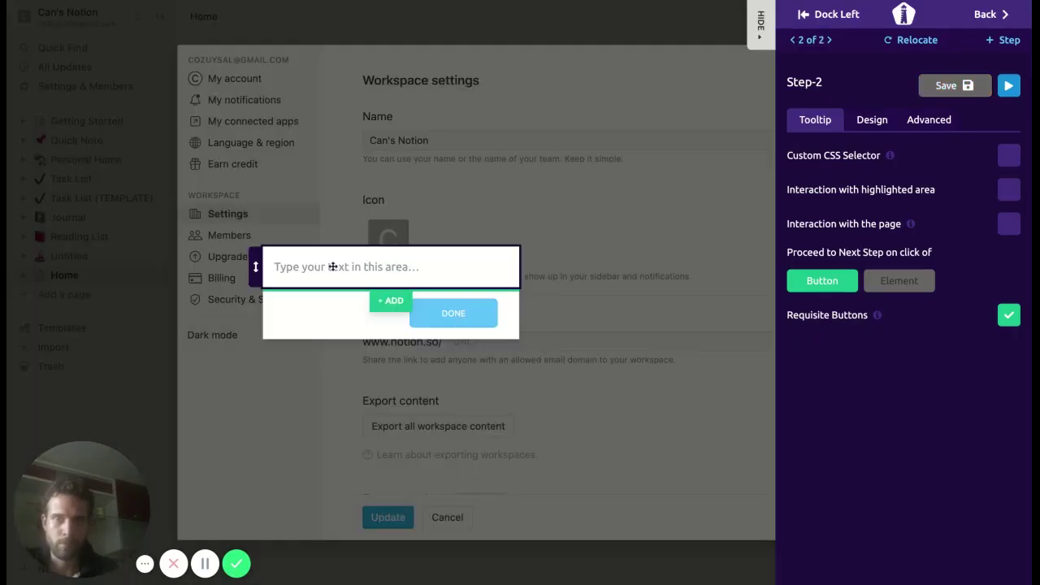
Give it the text 'Click here', advance on element click, save, and preview it
left_click(330, 267)
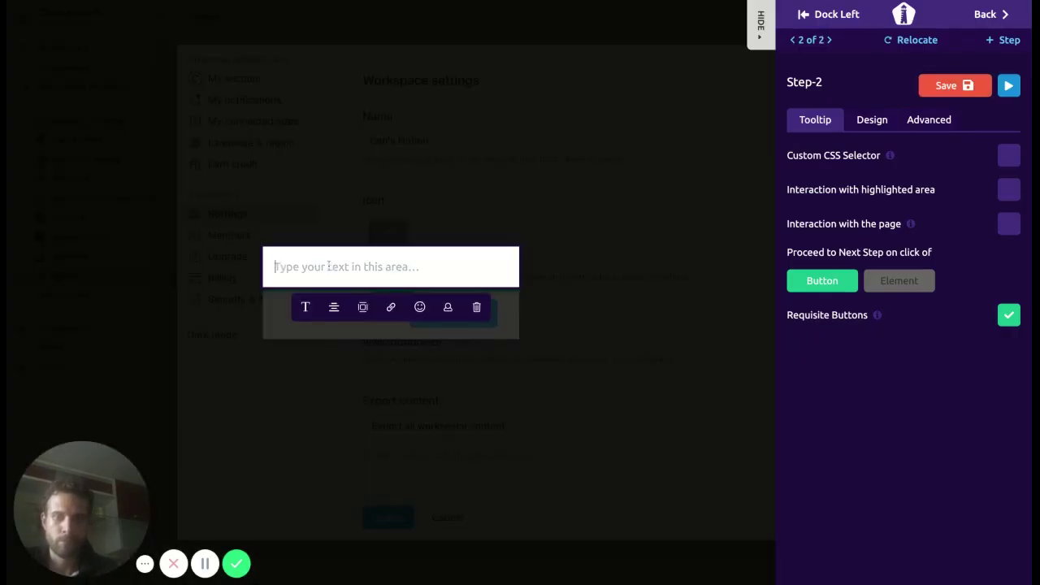
type("Click here")
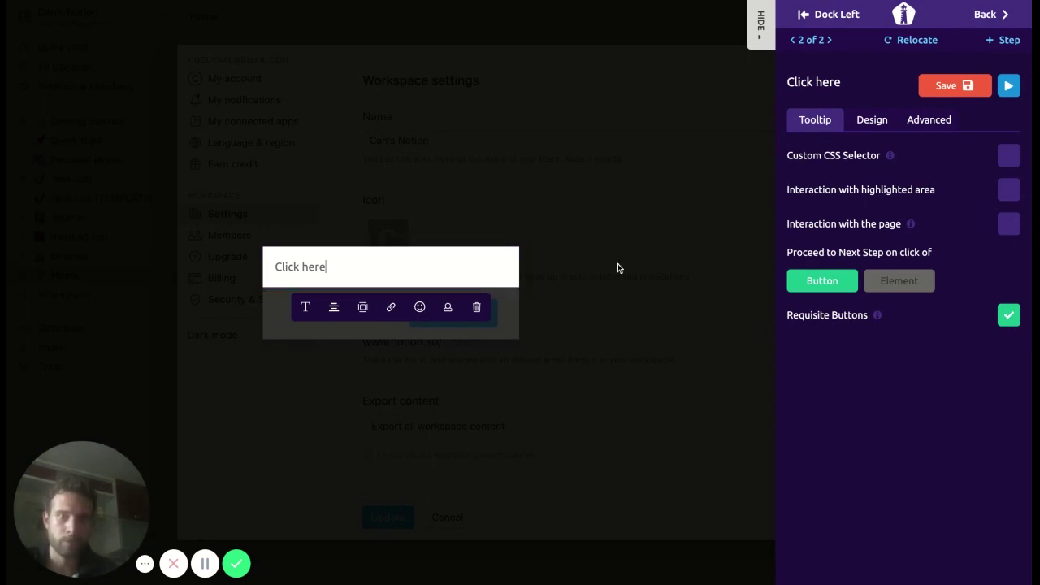
left_click(884, 284)
left_click(970, 100)
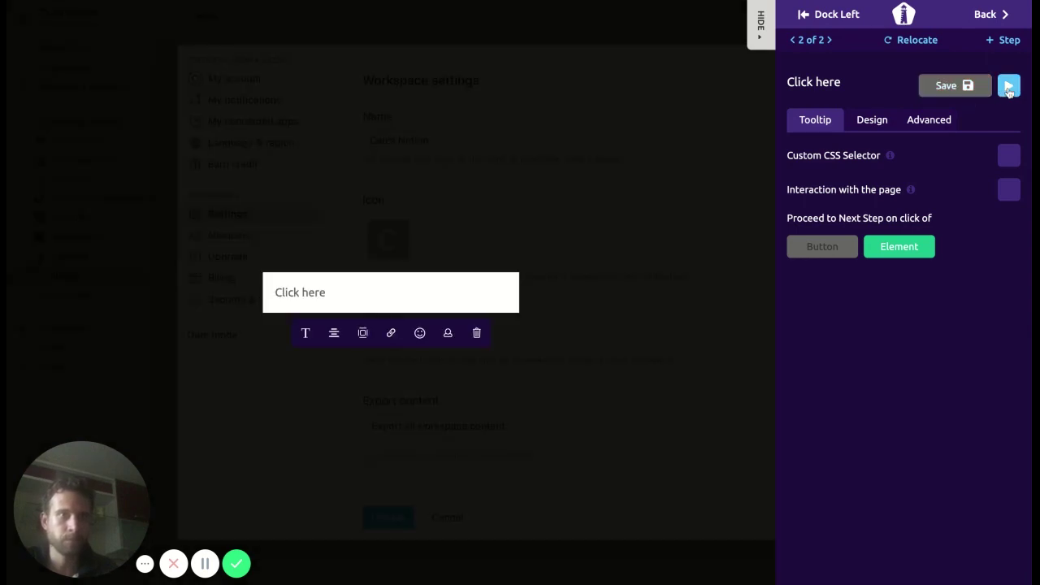
left_click(1008, 86)
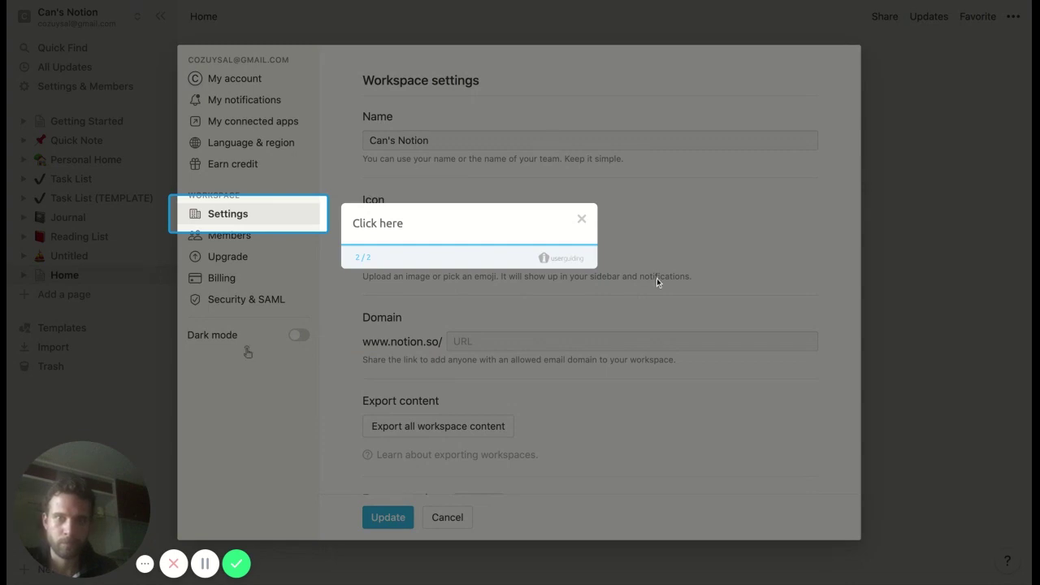
left_click(582, 219)
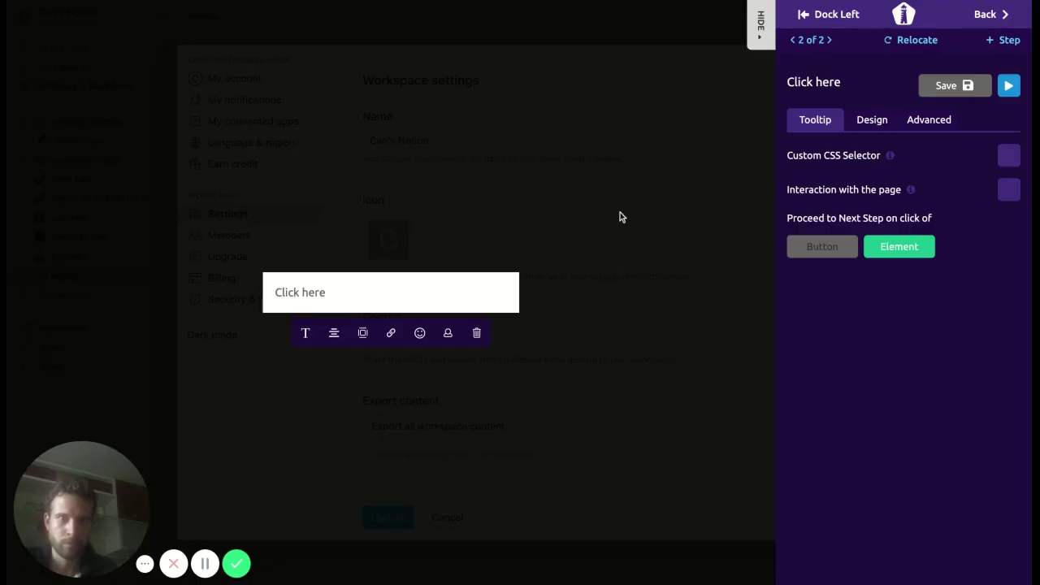
Add a third tooltip step from scratch anchored to Delete entire workspace in the Danger zone
left_click(1008, 41)
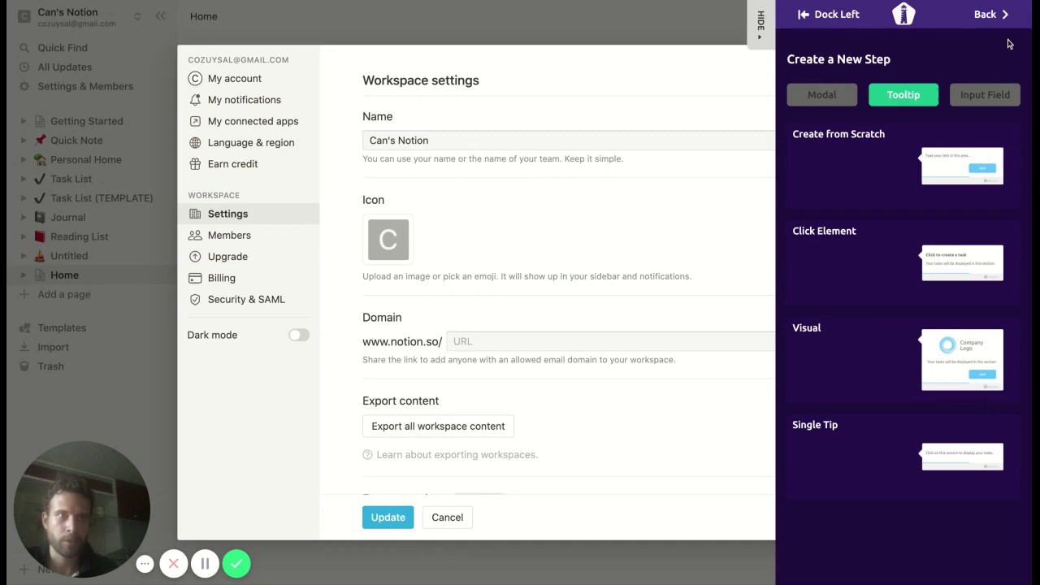
left_click(891, 142)
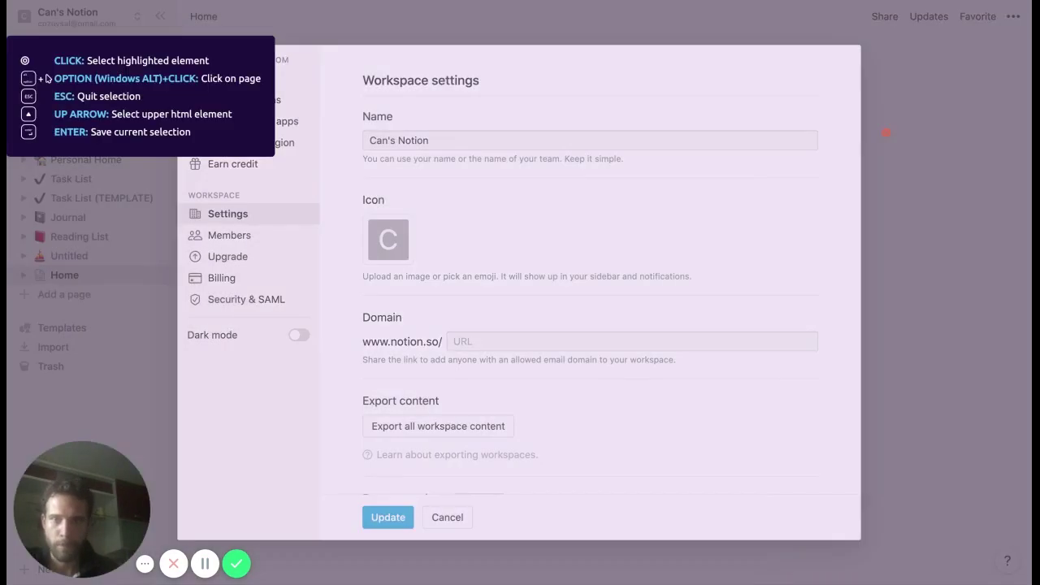
scroll(601, 284, "down", 2)
scroll(602, 284, "down", 2)
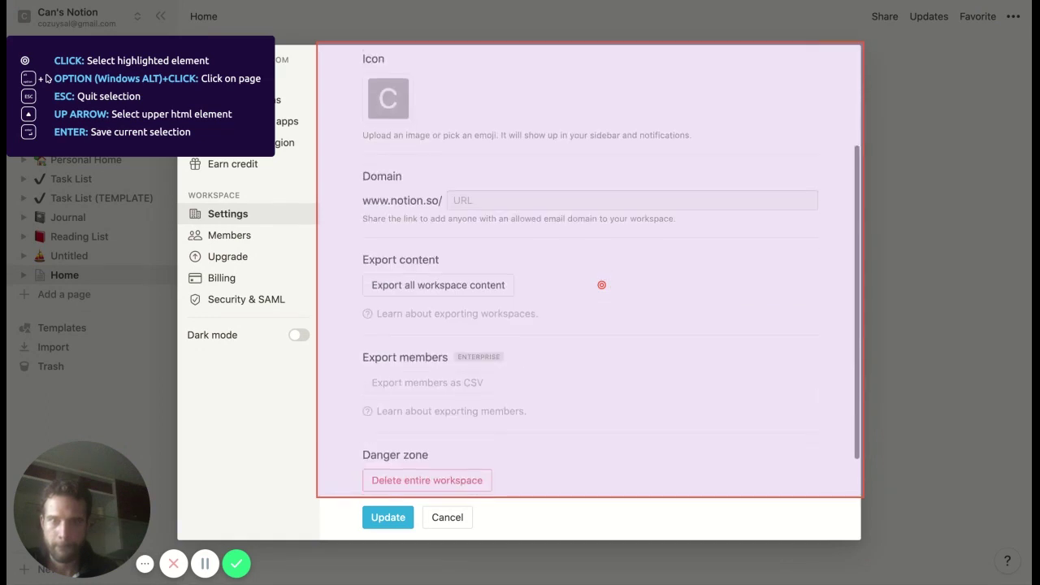
scroll(602, 285, "down", 1)
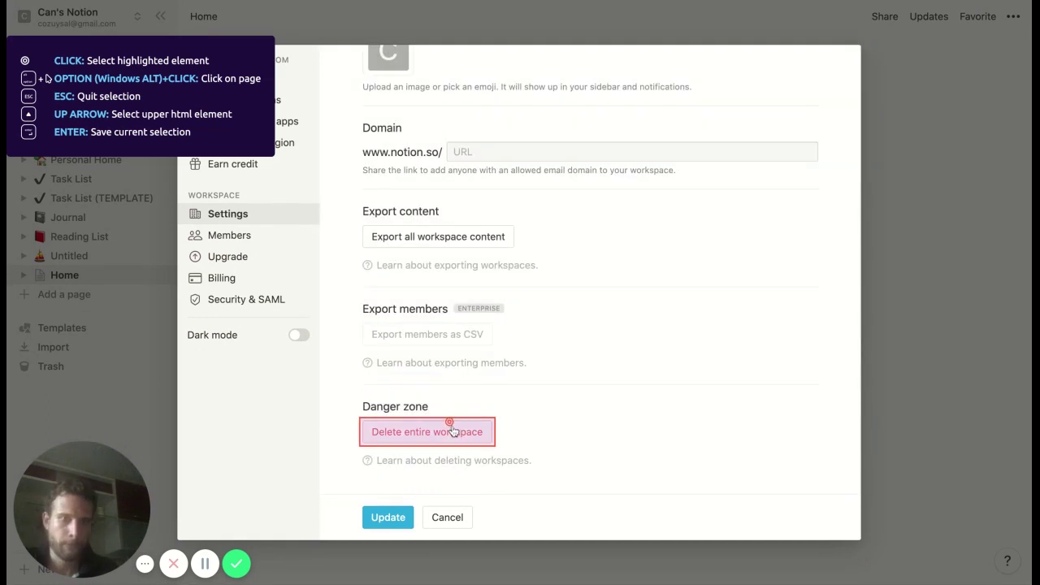
left_click(453, 431)
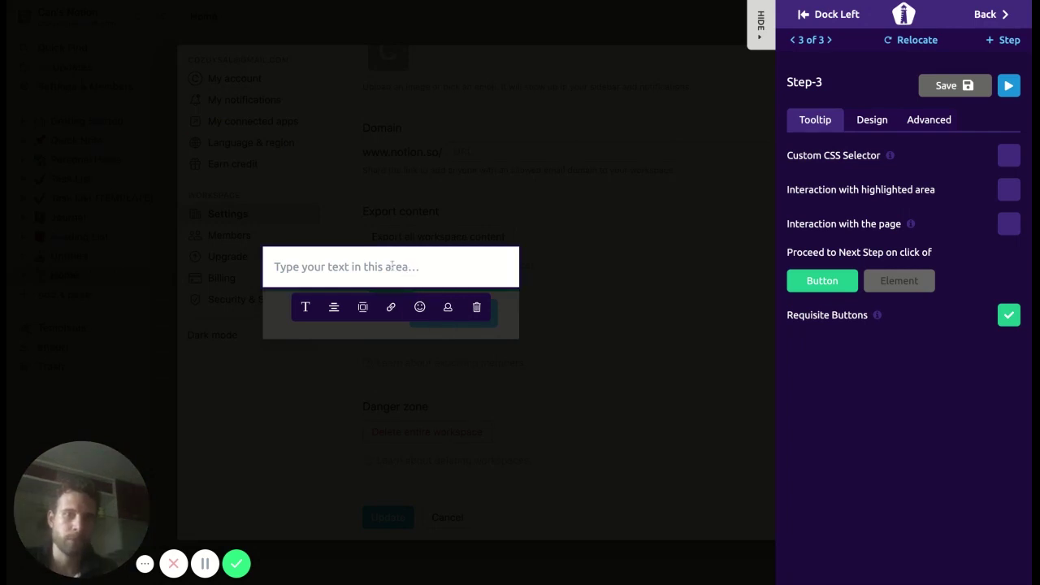
Set its text to 'DELETEEEEE', advance on element click, and save it
left_click(392, 266)
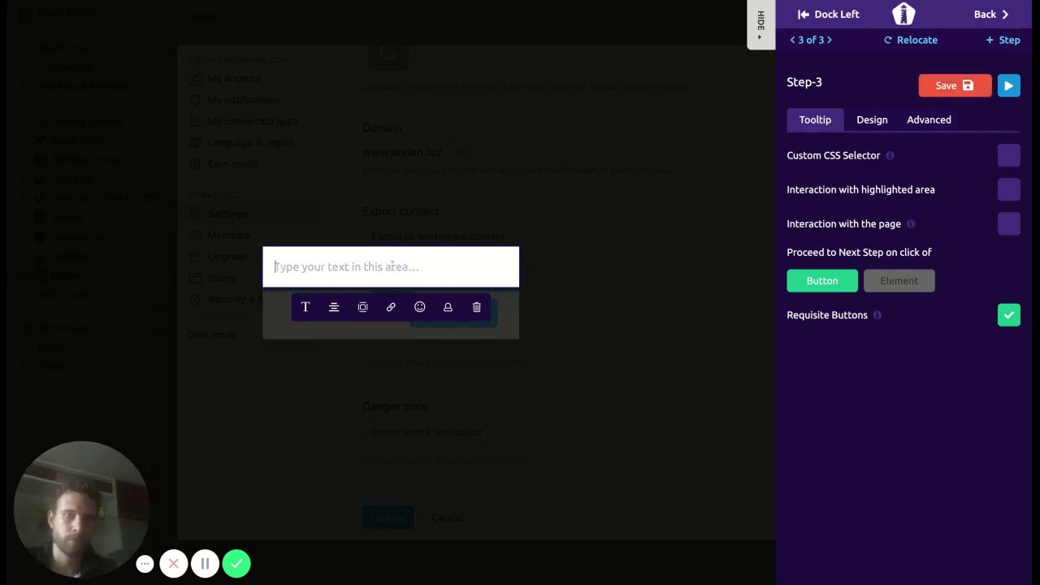
type("D")
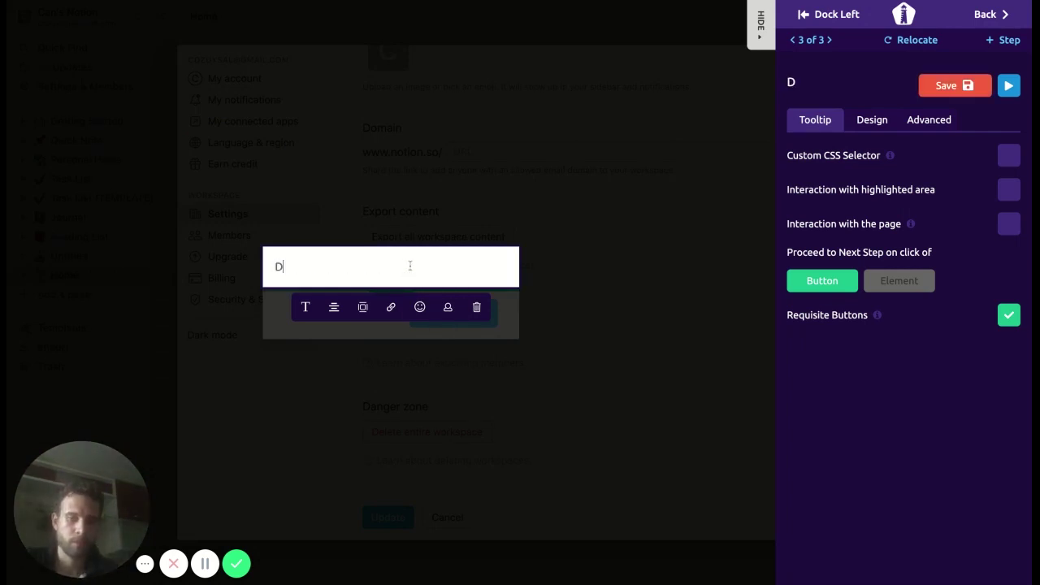
type("ELETEEEEE")
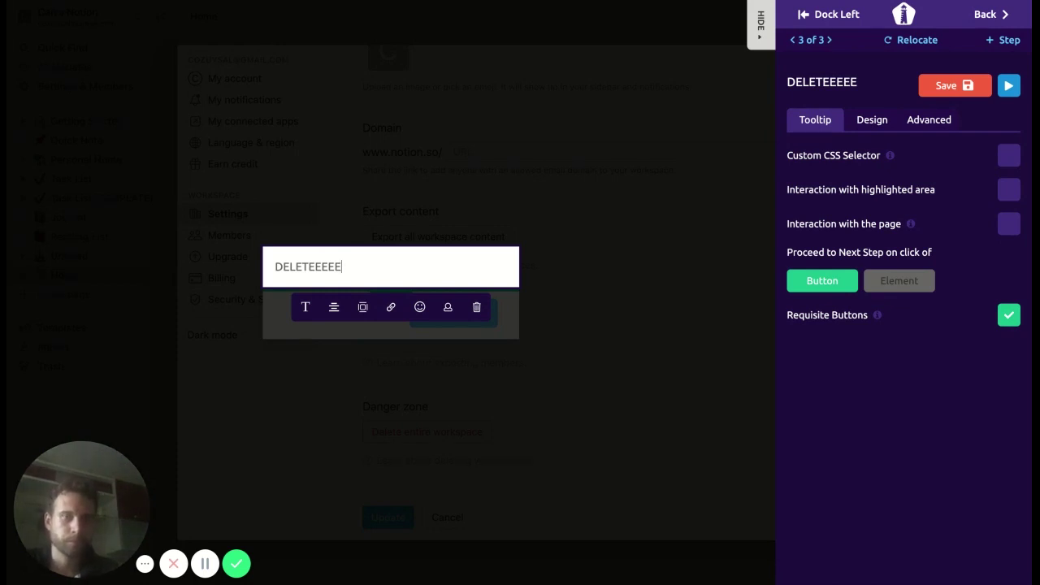
left_click(896, 282)
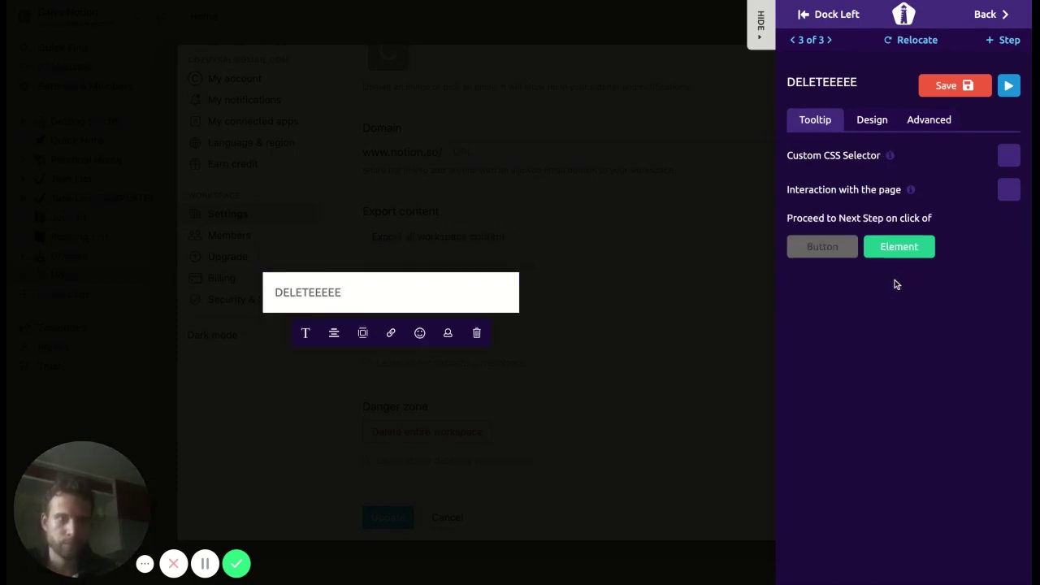
left_click(963, 85)
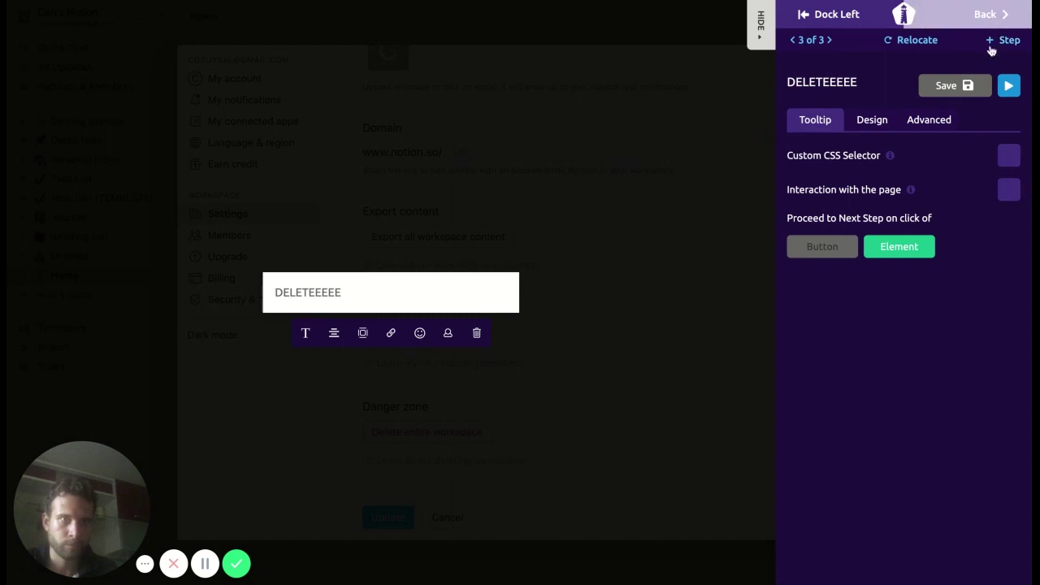
left_click(1001, 18)
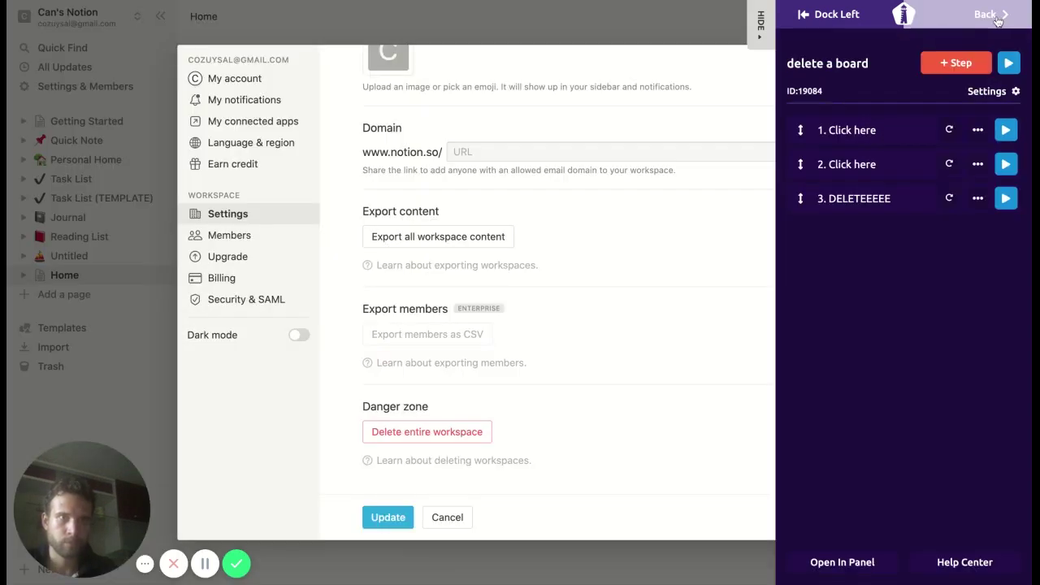